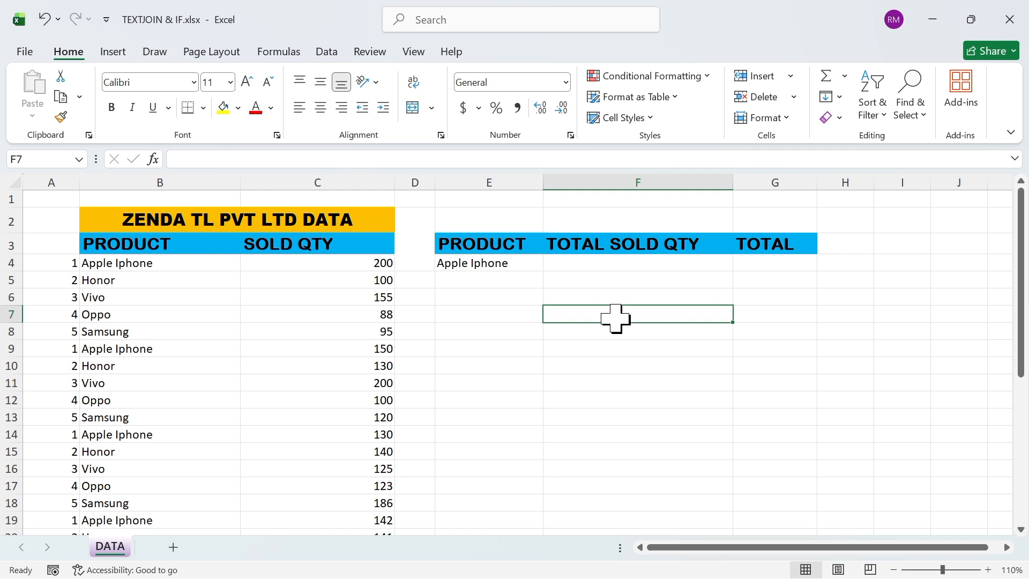
Start a TEXTJOIN formula in cell F4 with a space " " as the delimiter and TRUE to ignore empty cells
{"action": "left_click", "coordinate": [574, 261]}
{"action": "type", "text": "="}
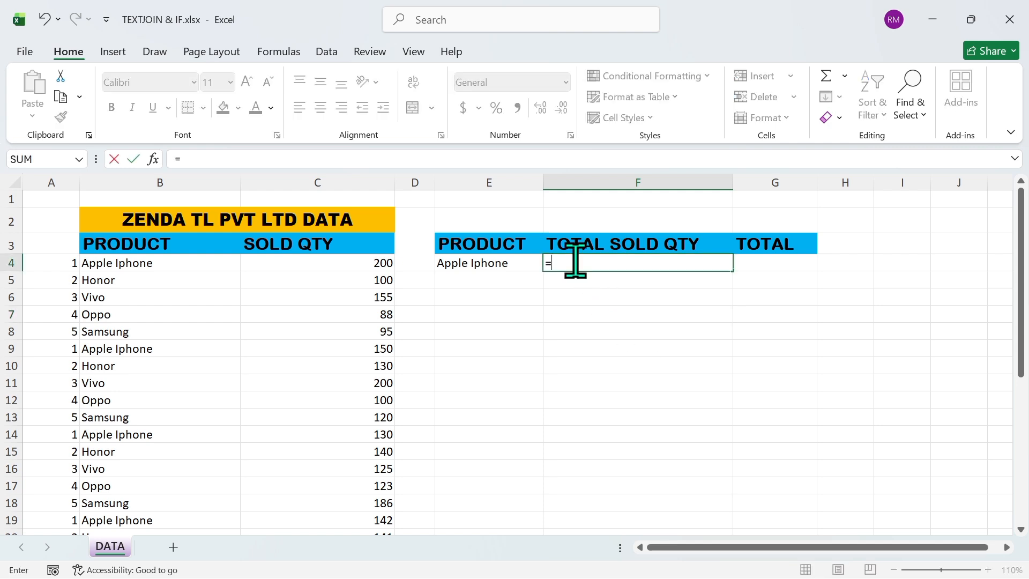
{"action": "type", "text": "TEX"}
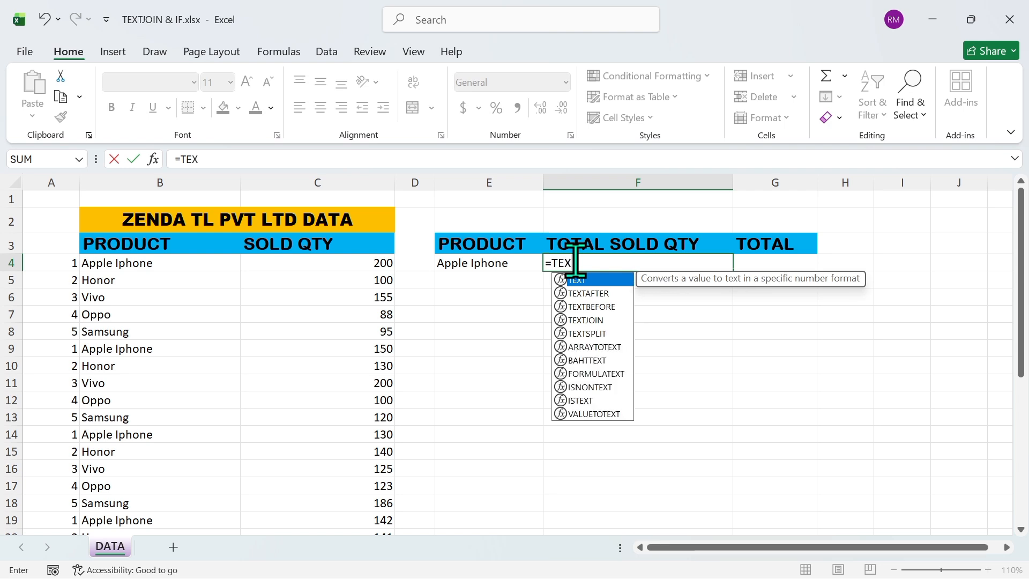
{"action": "double_click", "coordinate": [585, 321]}
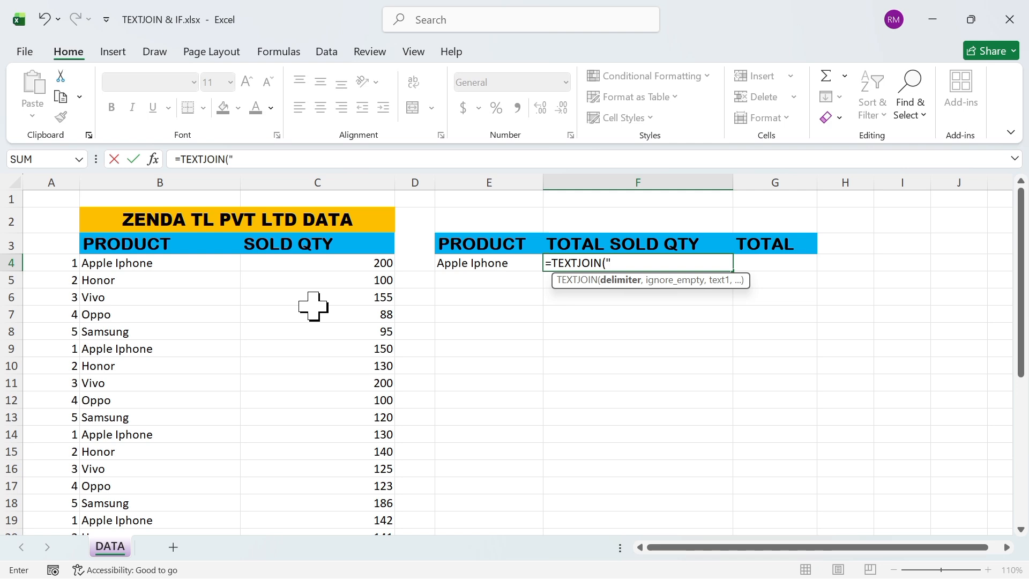
{"action": "type", "text": ","}
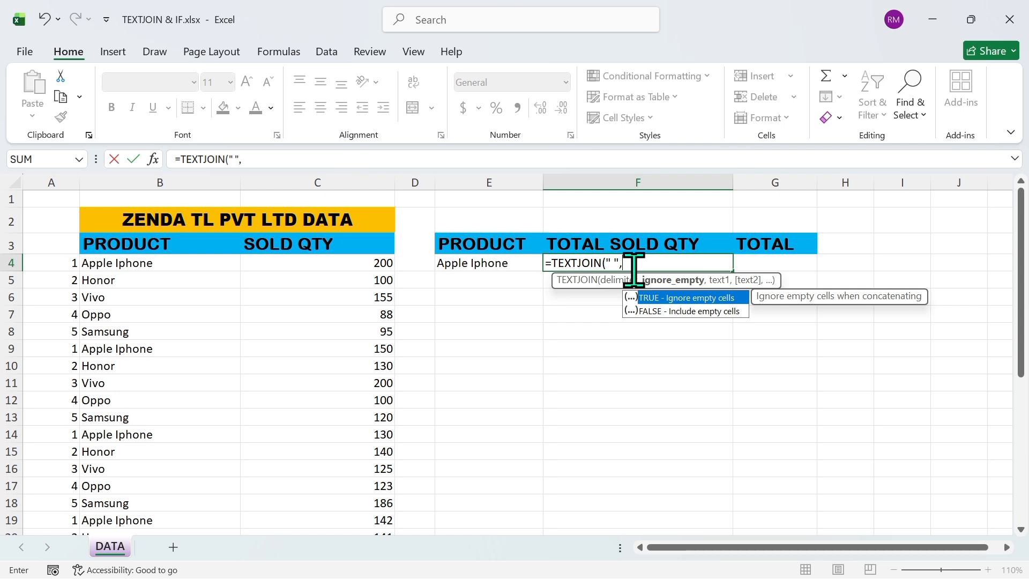
{"action": "double_click", "coordinate": [647, 301]}
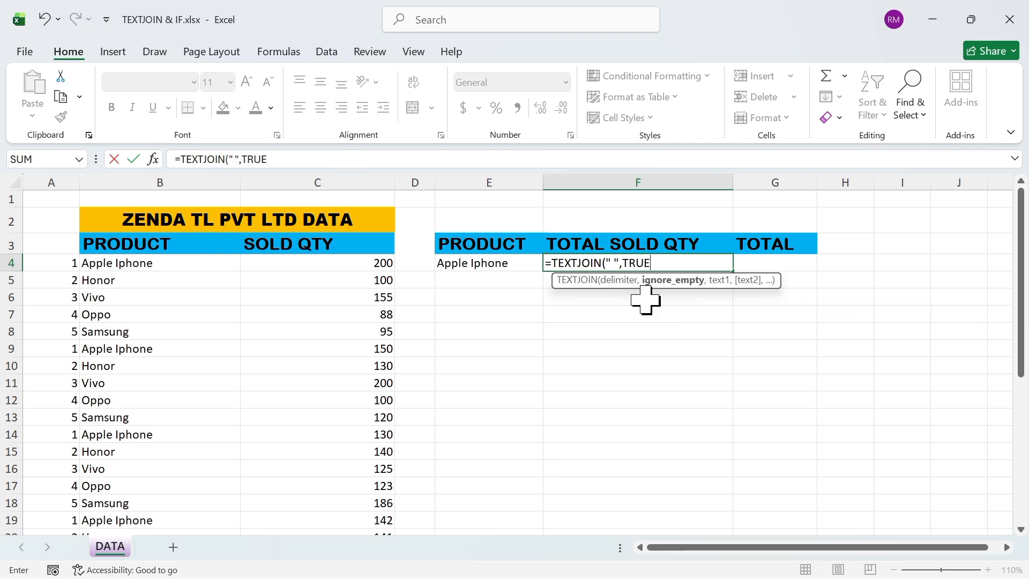
{"action": "type", "text": ","}
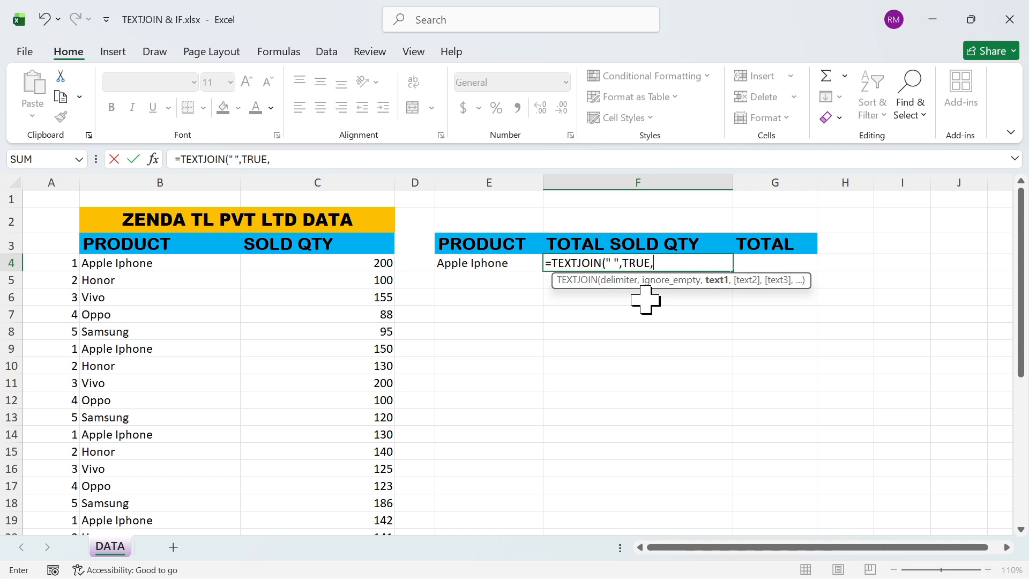
{"action": "type", "text": "IF"}
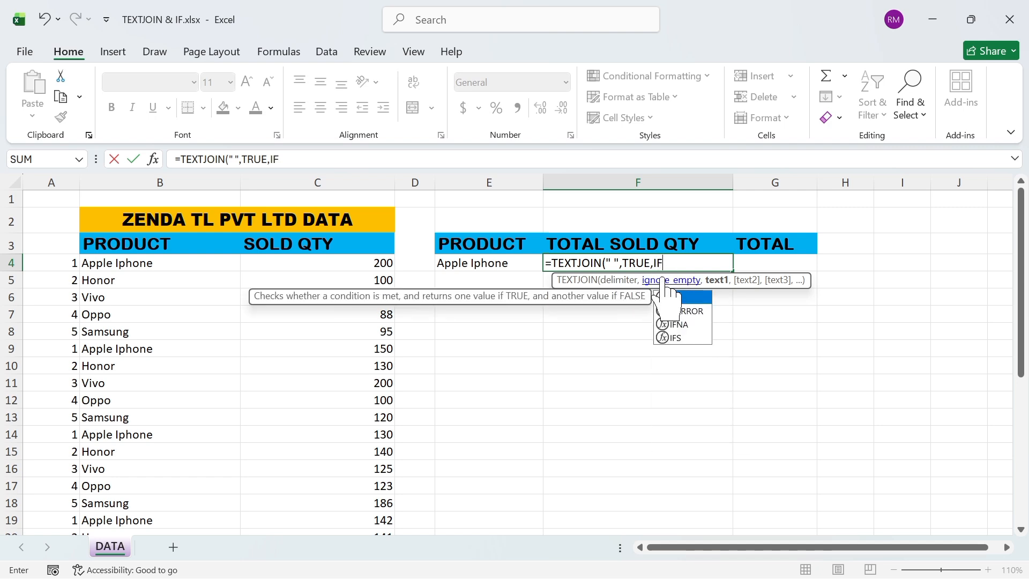
Nest an IF function as the text argument, with the logical test E4=B4:B33
{"action": "double_click", "coordinate": [667, 296]}
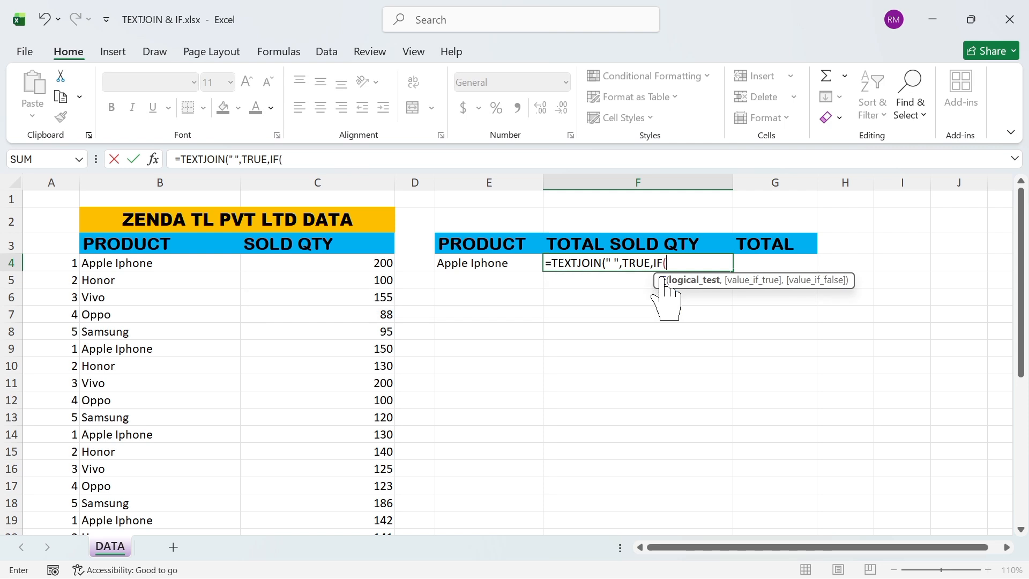
{"action": "left_click", "coordinate": [501, 266]}
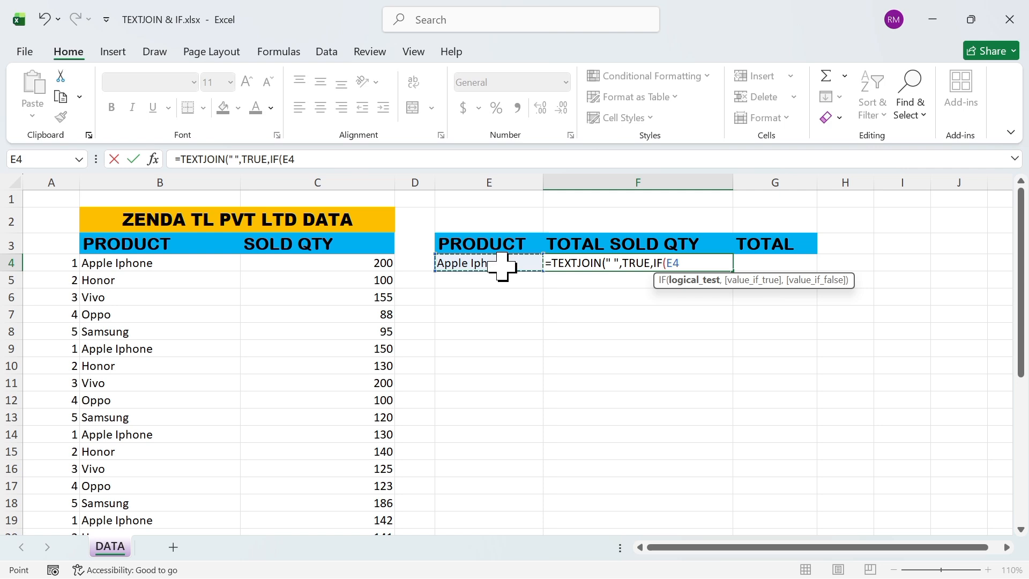
{"action": "type", "text": "="}
{"action": "left_click", "coordinate": [158, 265]}
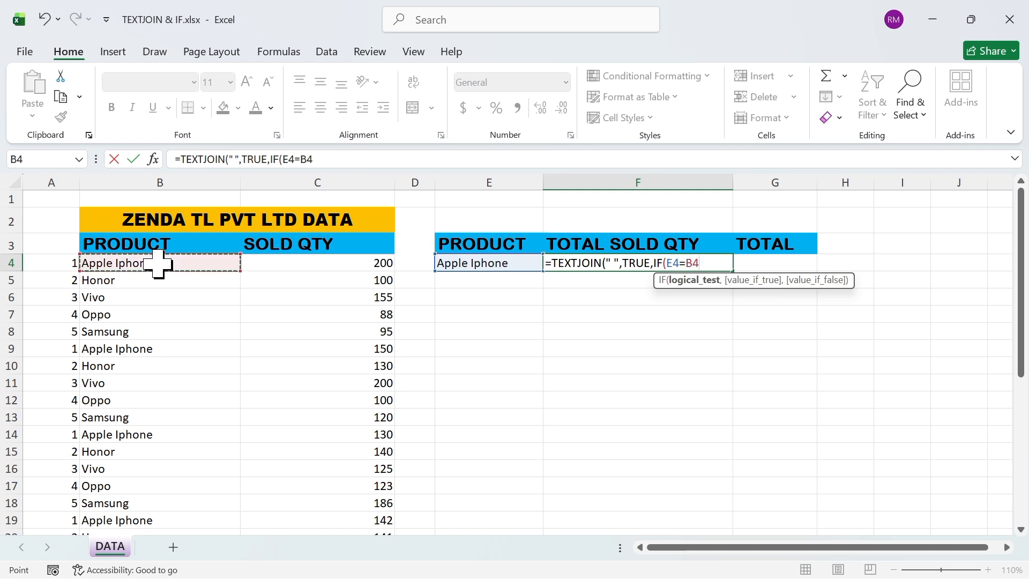
{"action": "left_click_drag", "start_coordinate": [158, 264], "coordinate": [133, 475]}
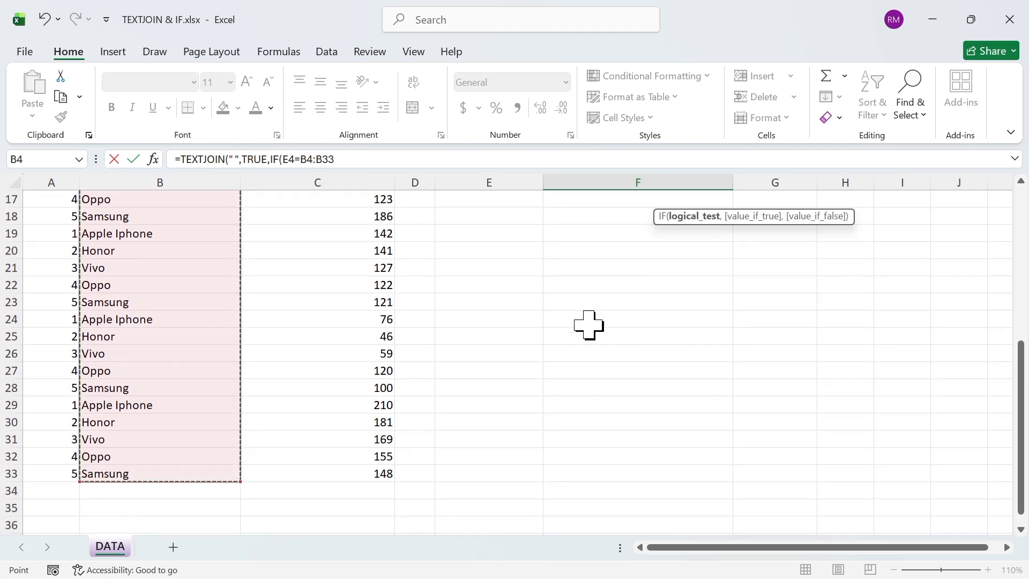
{"action": "left_click", "coordinate": [1021, 210]}
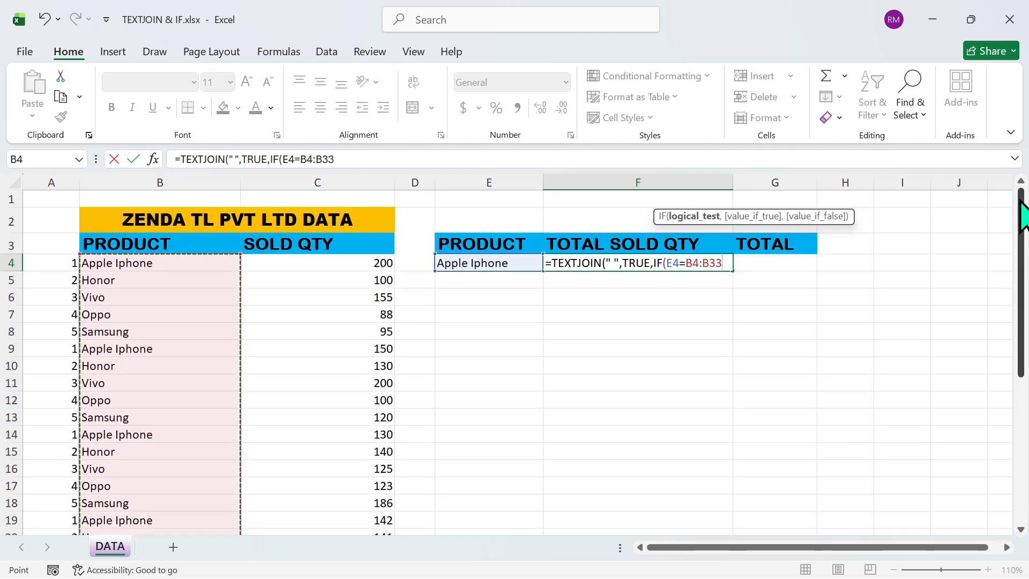
{"action": "type", "text": ","}
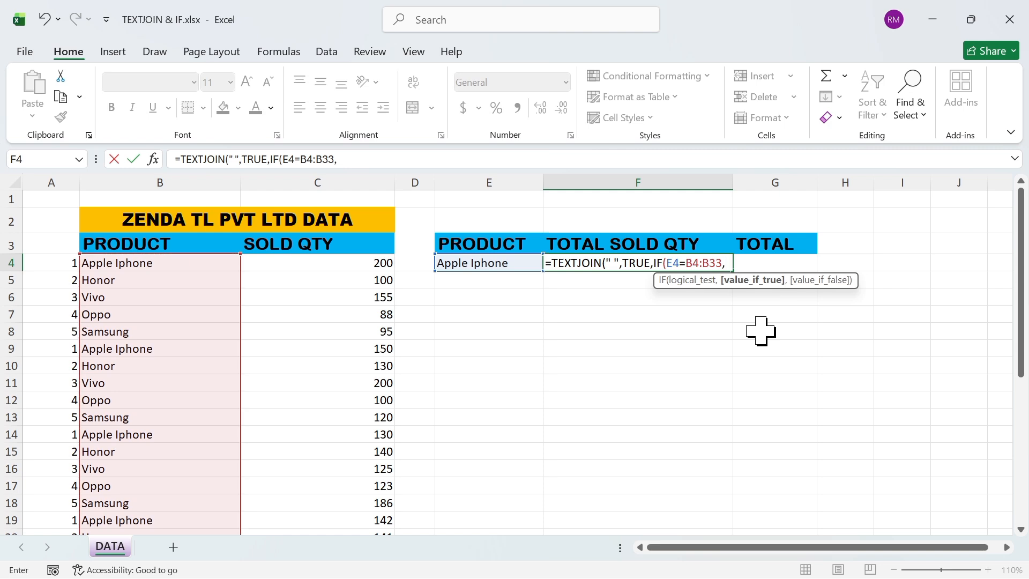
Complete the IF with C4:C33 as value if true and "" as value if false, and enter the formula
{"action": "left_click", "coordinate": [359, 261]}
{"action": "left_click_drag", "start_coordinate": [359, 261], "coordinate": [358, 461]}
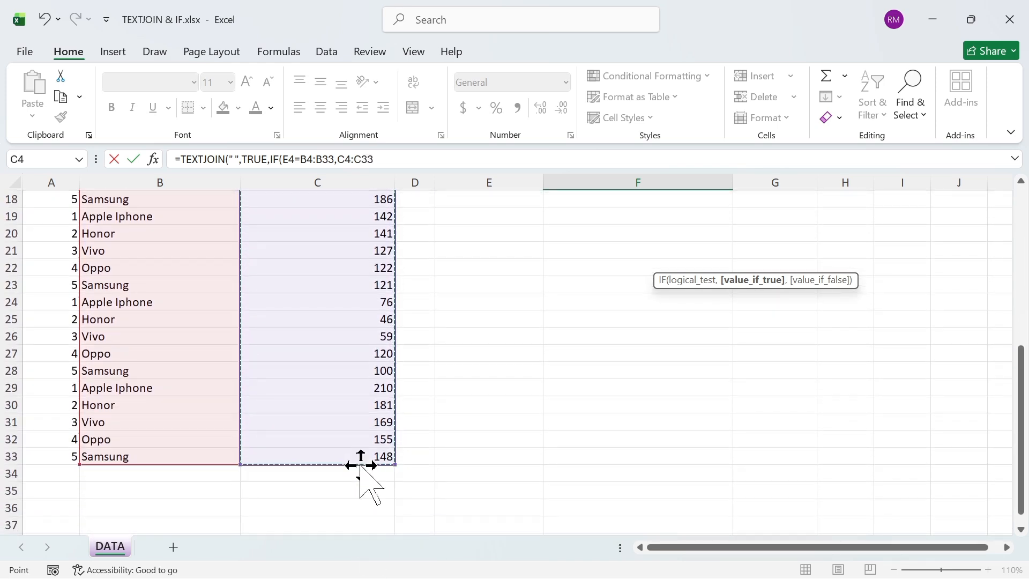
{"action": "scroll", "coordinate": [1024, 246], "scroll_direction": "up", "scroll_amount": 6}
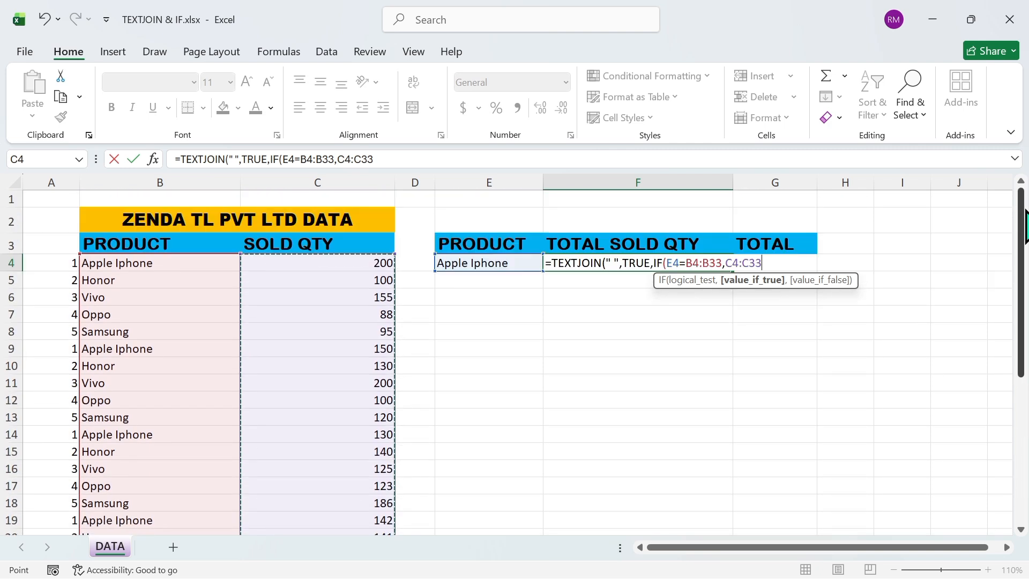
{"action": "type", "text": ","}
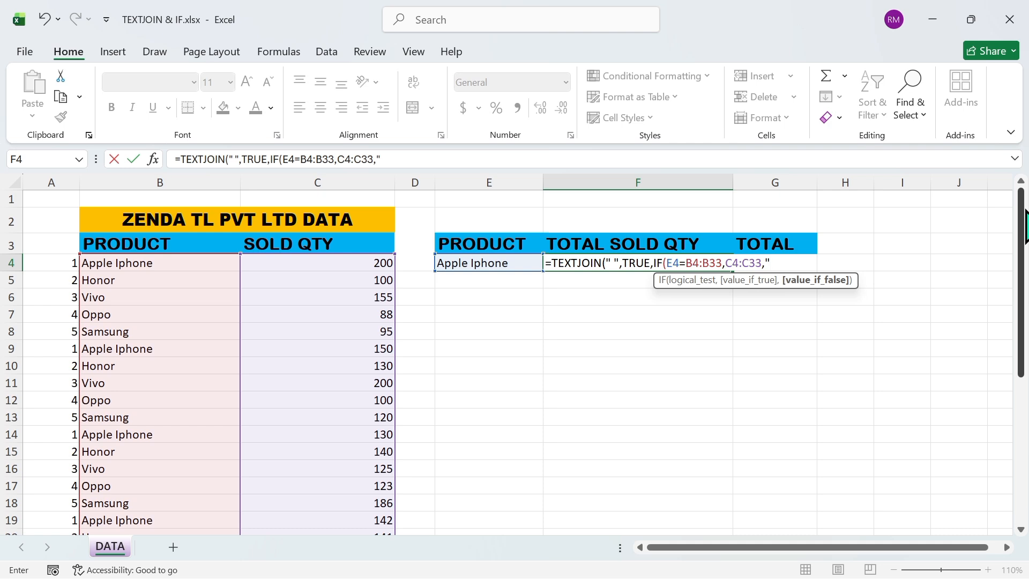
{"action": "type", "text": "\"\")"}
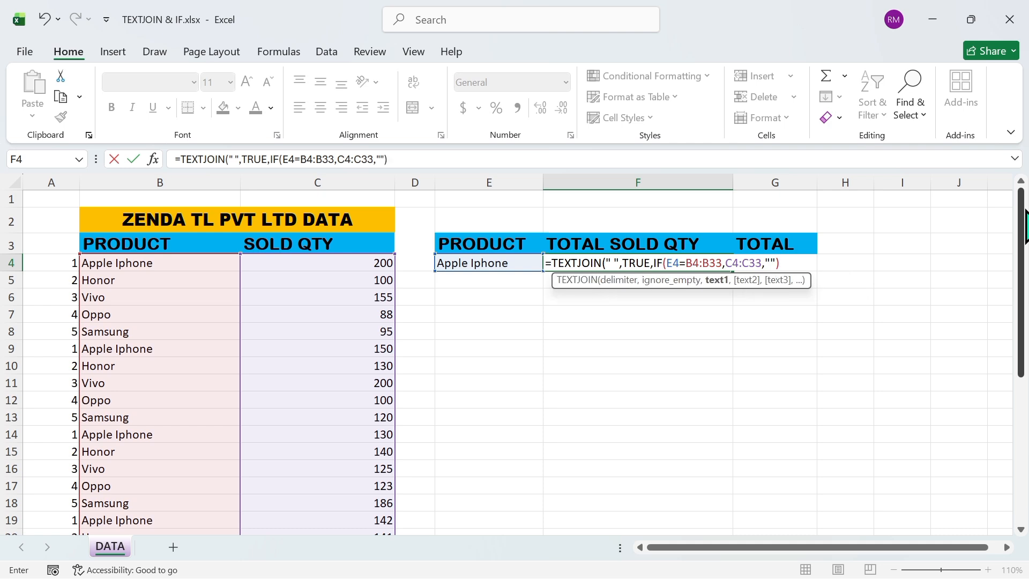
{"action": "type", "text": ")"}
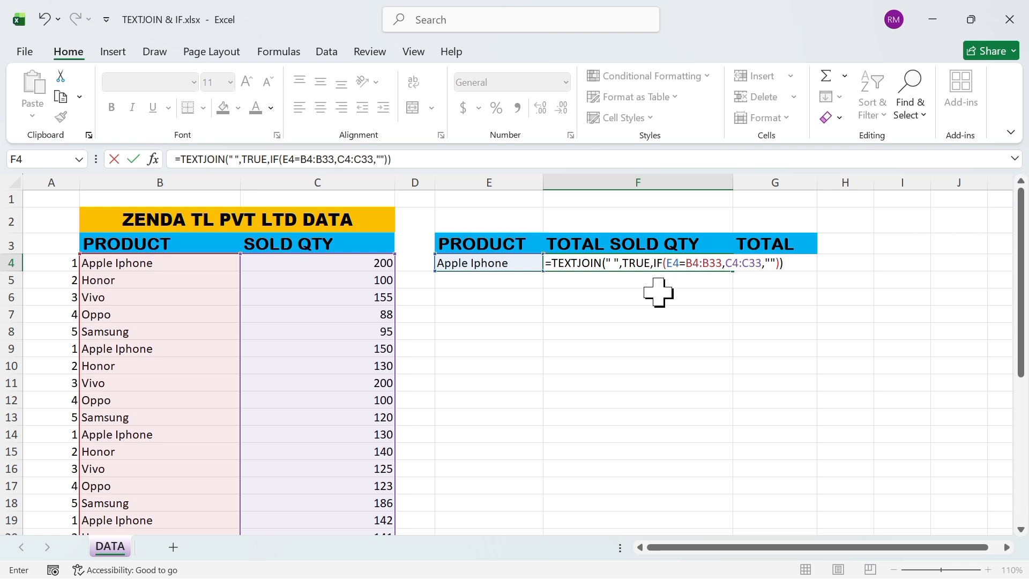
{"action": "key", "text": "Return"}
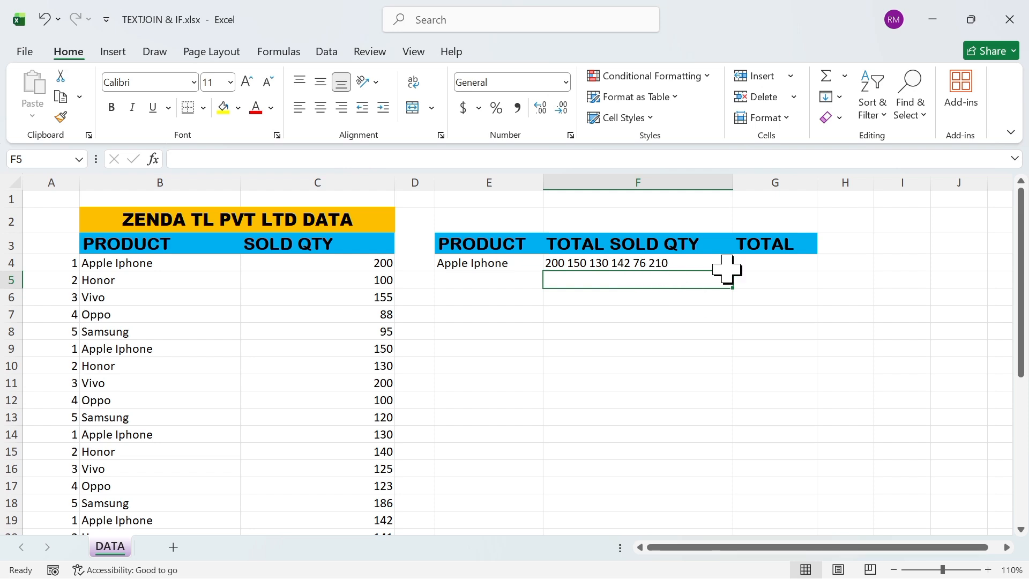
Start a SUMIF formula in cell G4 under TOTAL, using the product cells B4:B33 as the range
{"action": "left_click", "coordinate": [776, 264]}
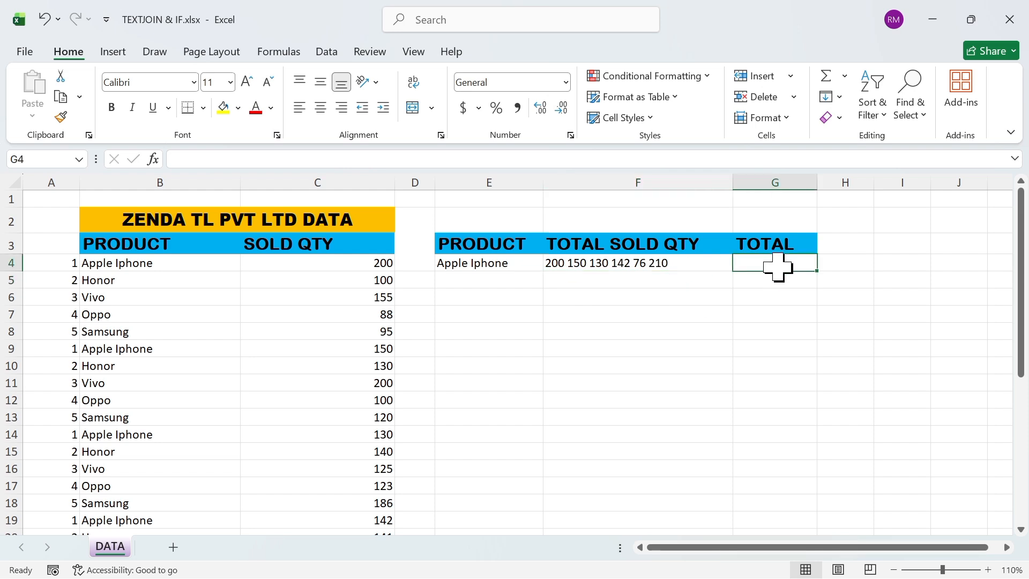
{"action": "type", "text": "=SU"}
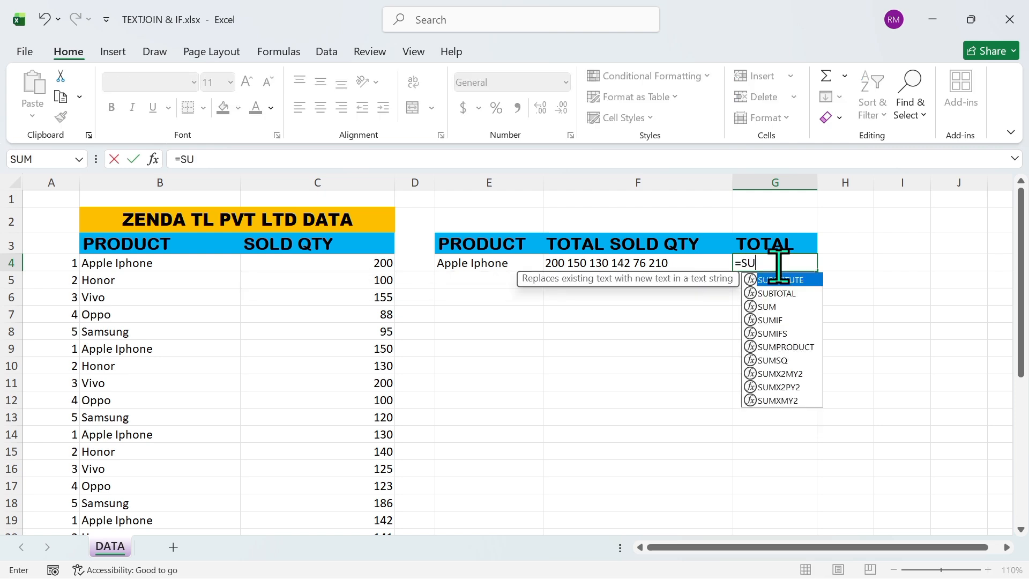
{"action": "type", "text": "MI"}
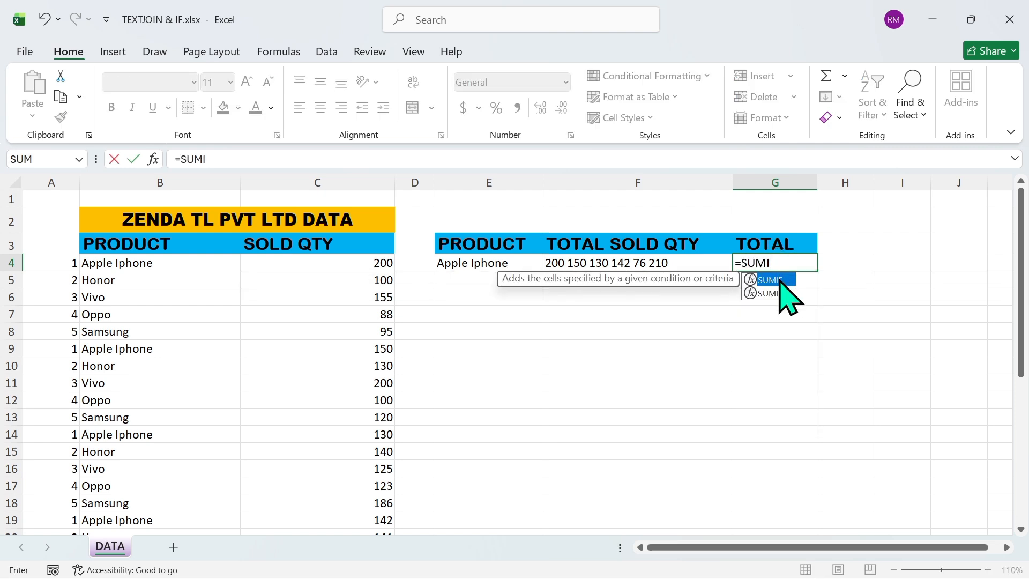
{"action": "double_click", "coordinate": [780, 281]}
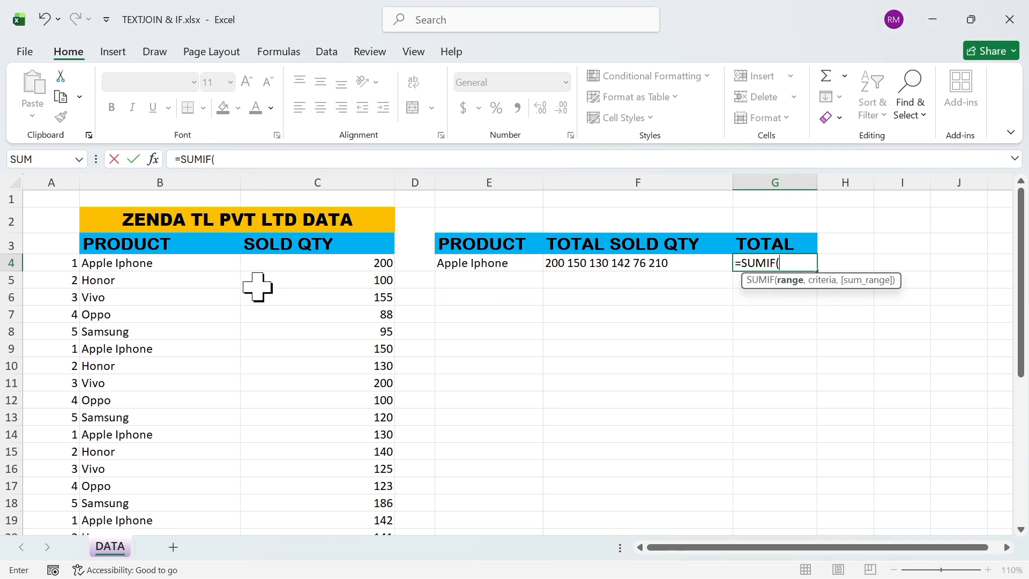
{"action": "left_click", "coordinate": [119, 263]}
{"action": "left_click_drag", "start_coordinate": [119, 263], "coordinate": [146, 481]}
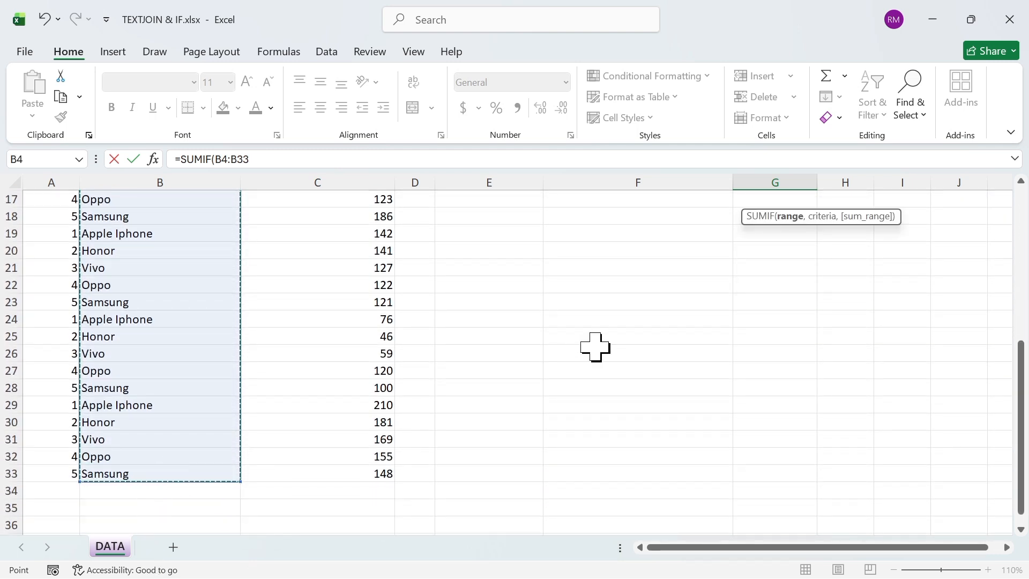
{"action": "left_click", "coordinate": [1024, 212]}
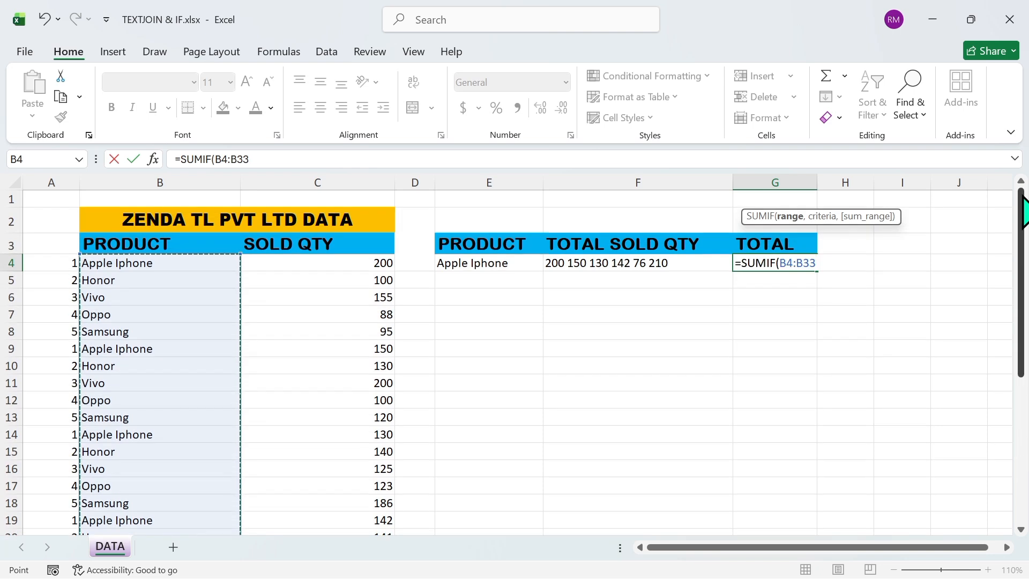
{"action": "type", "text": ","}
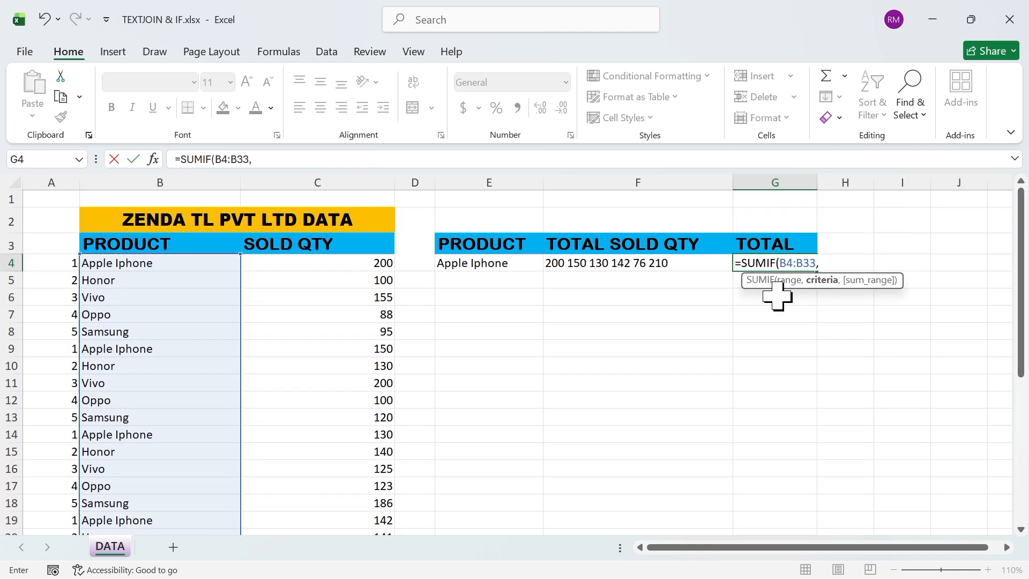
Complete the SUMIF with E4 as the criteria and C4:C33 as the sum range, and enter the formula
{"action": "left_click", "coordinate": [510, 268]}
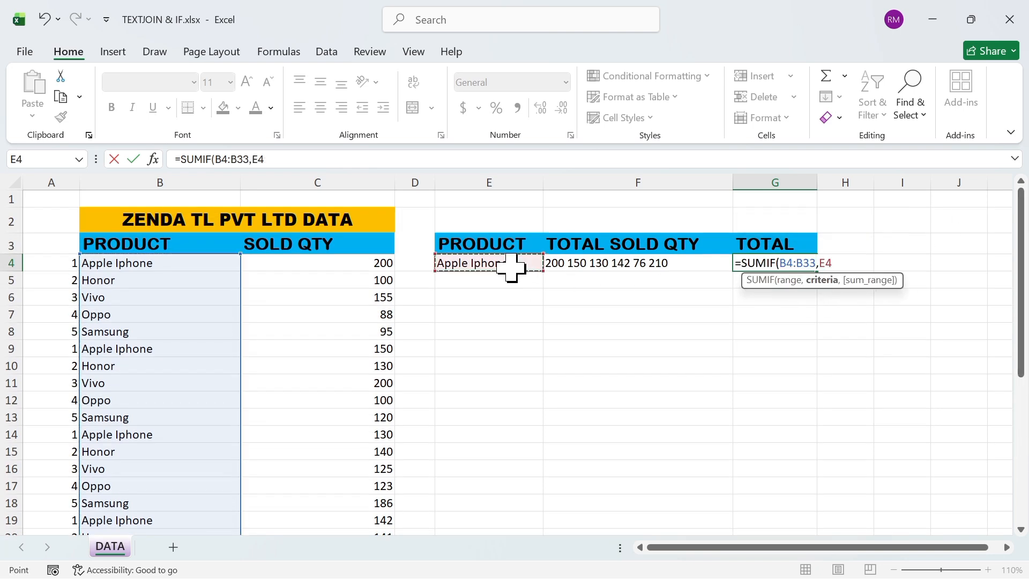
{"action": "type", "text": ","}
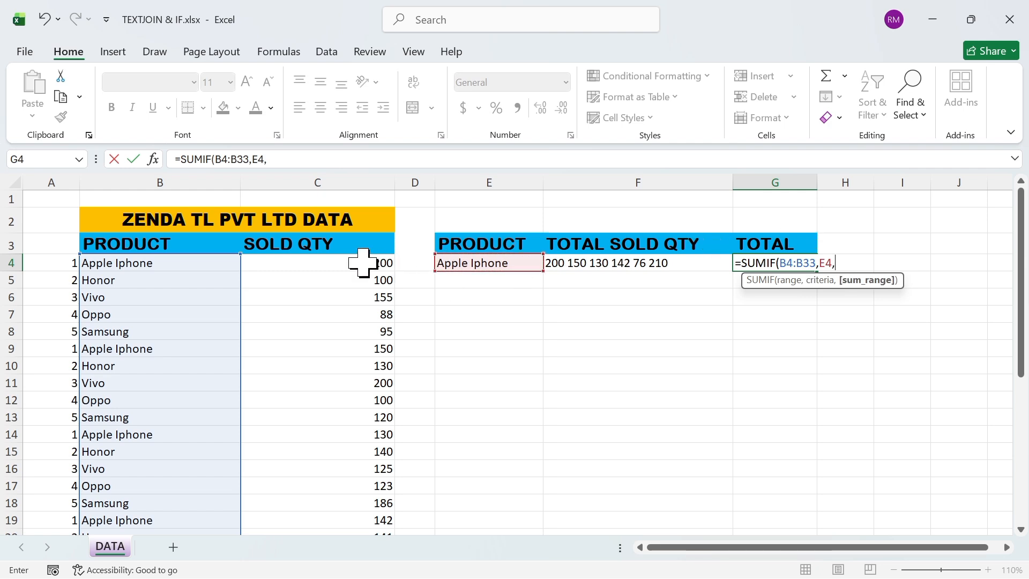
{"action": "left_click_drag", "start_coordinate": [363, 262], "coordinate": [364, 554]}
{"action": "left_click_drag", "start_coordinate": [356, 512], "coordinate": [336, 439]}
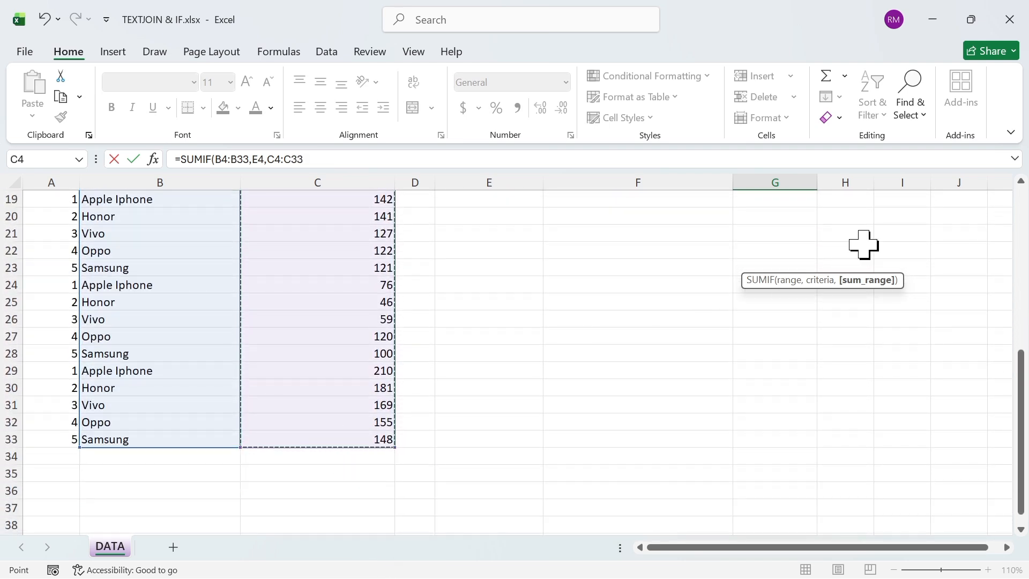
{"action": "left_click", "coordinate": [1021, 213]}
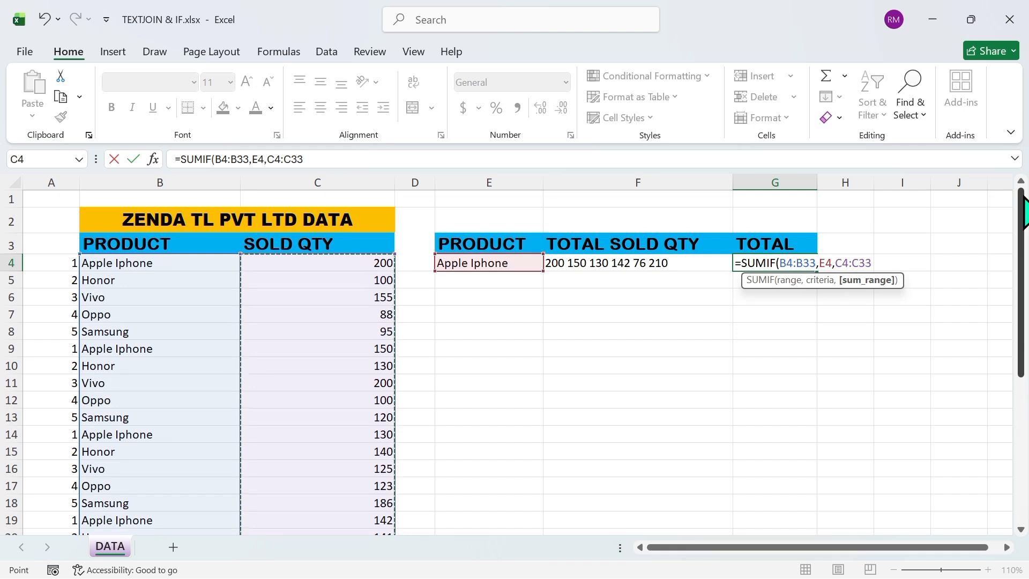
{"action": "type", "text": ")"}
{"action": "key", "text": "Return"}
{"action": "left_click", "coordinate": [806, 258]}
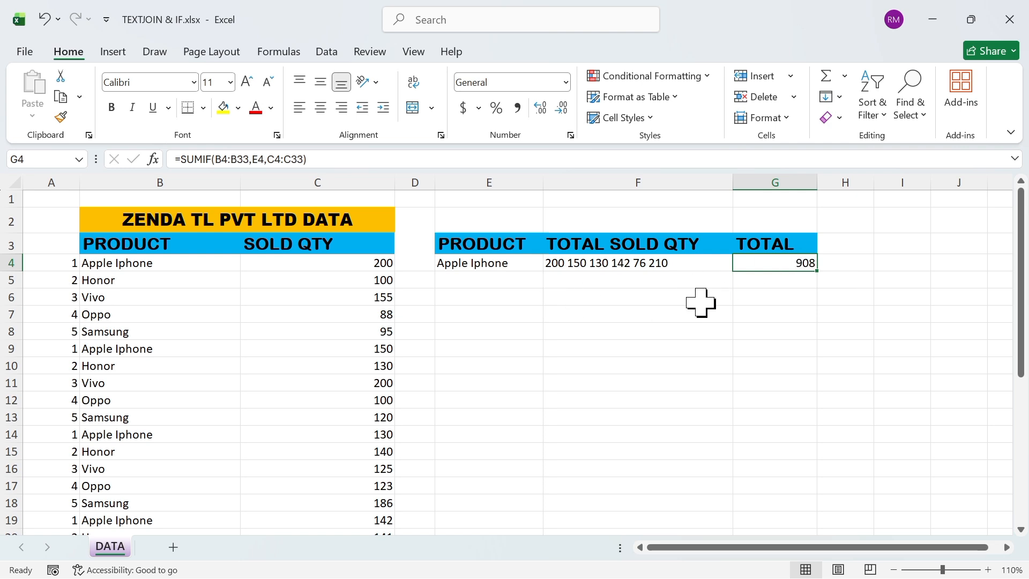
Open data validation for the product cell E4 and set it to allow a List
{"action": "left_click", "coordinate": [477, 264]}
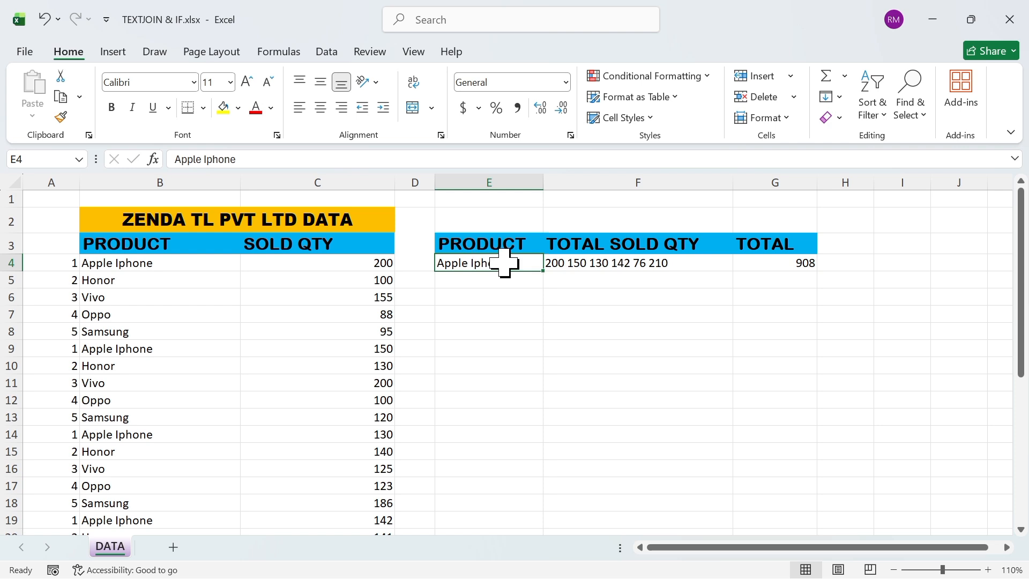
{"action": "key", "text": "alt+d"}
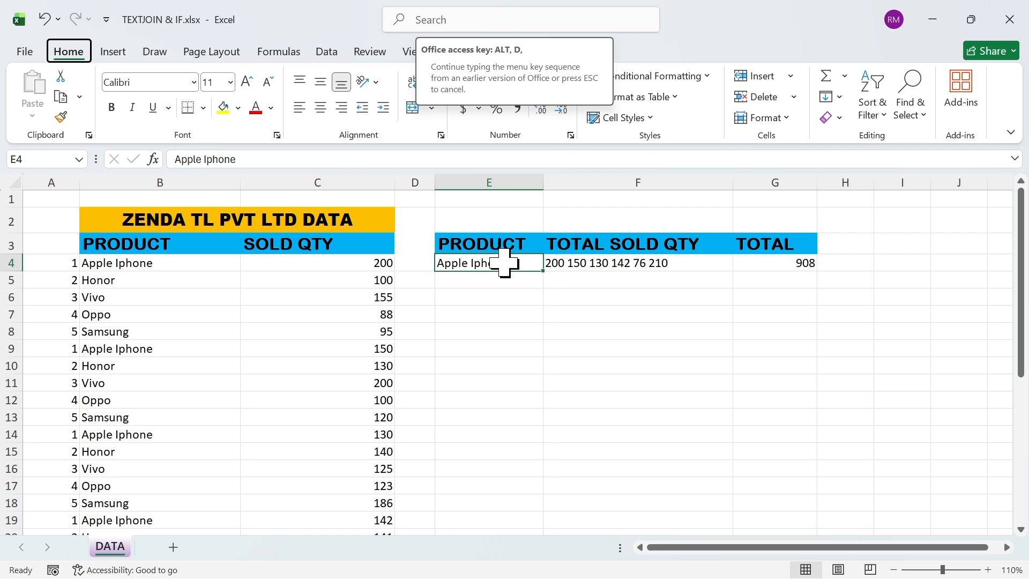
{"action": "key", "text": "l"}
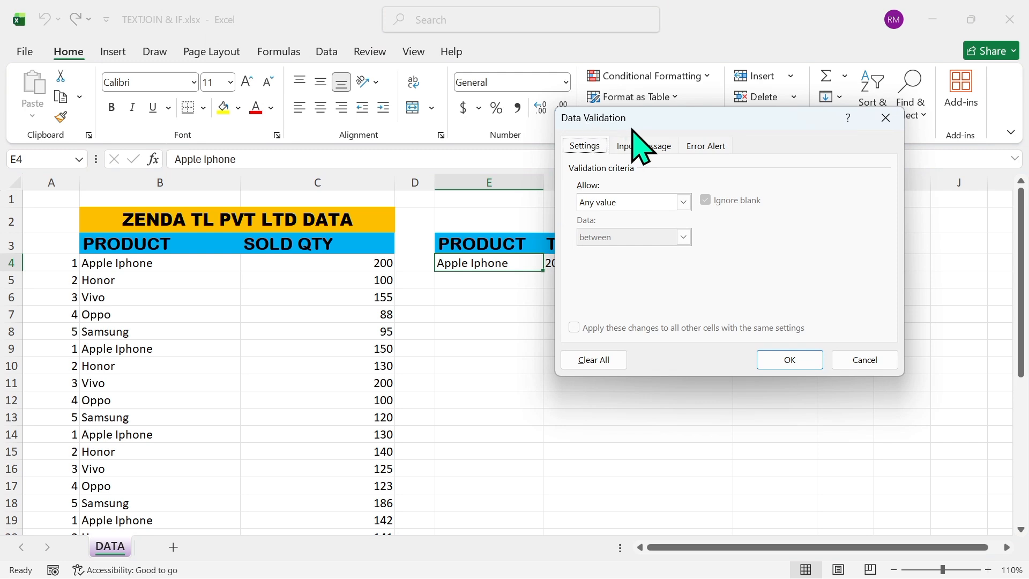
{"action": "left_click", "coordinate": [682, 202]}
{"action": "left_click", "coordinate": [615, 251]}
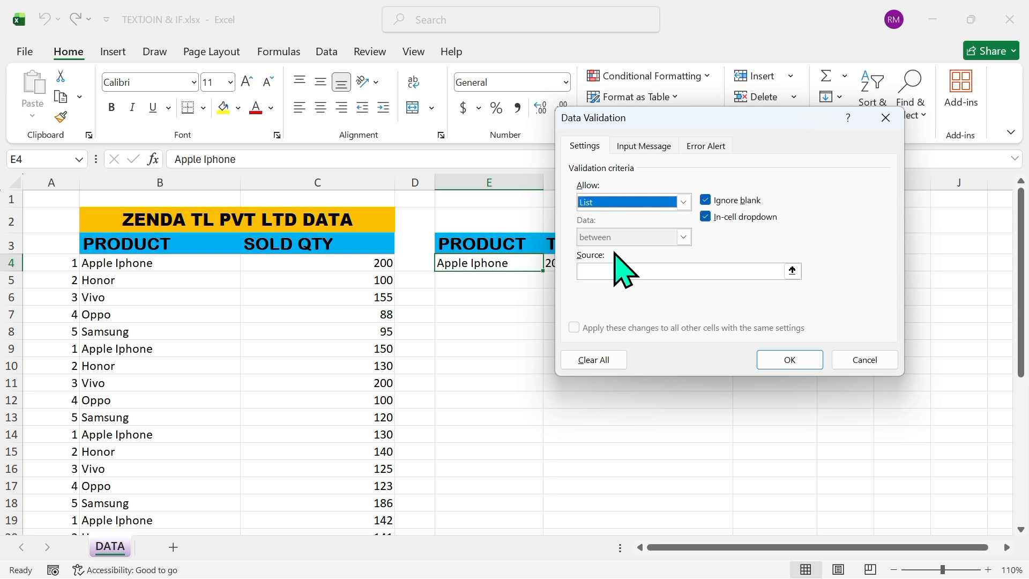
Set the list source to the five product names in =$B$4:$B$8 and apply the validation to E4
{"action": "left_click", "coordinate": [619, 270]}
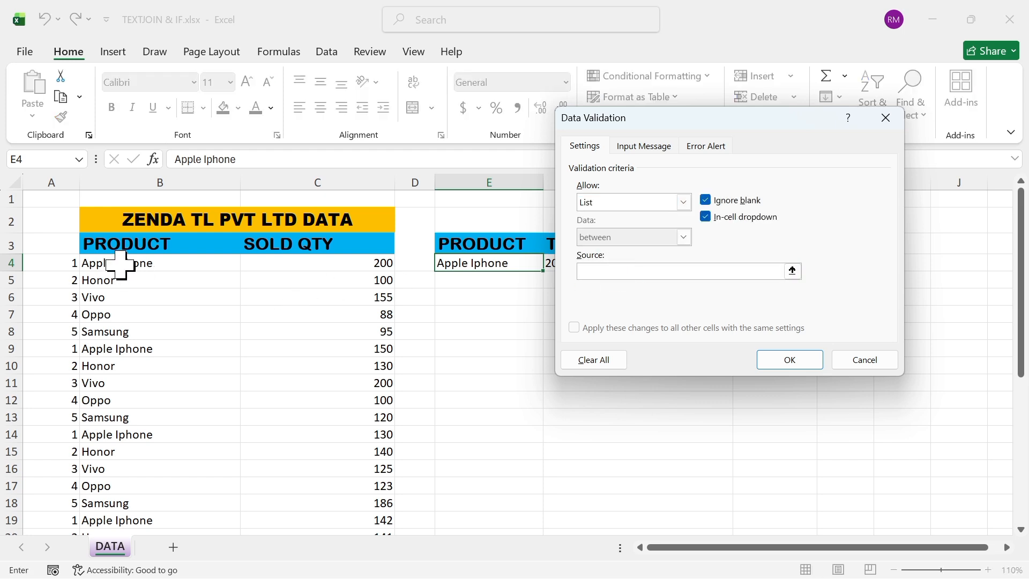
{"action": "left_click_drag", "start_coordinate": [120, 265], "coordinate": [113, 312]}
{"action": "left_click", "coordinate": [113, 312]}
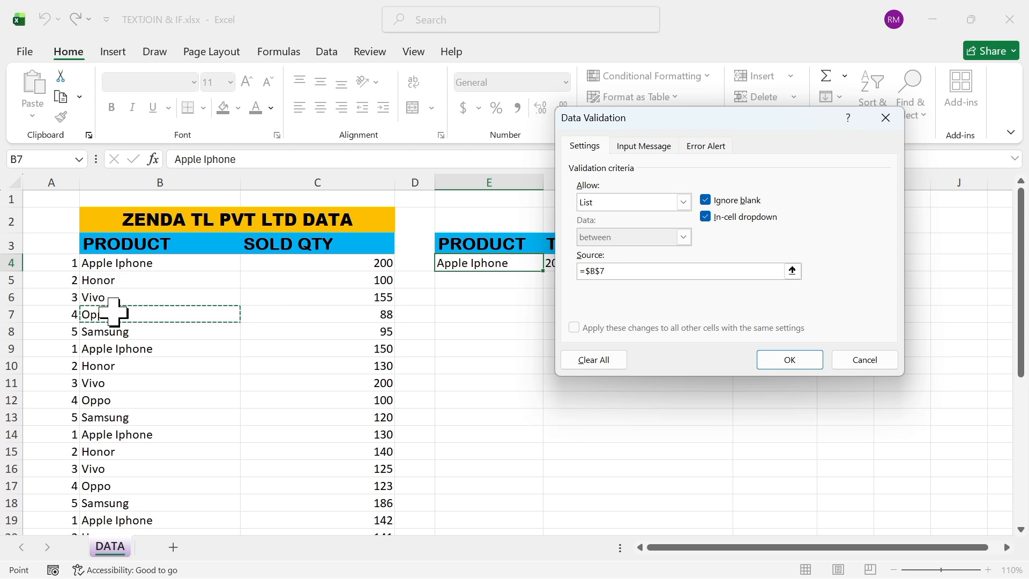
{"action": "left_click", "coordinate": [118, 265]}
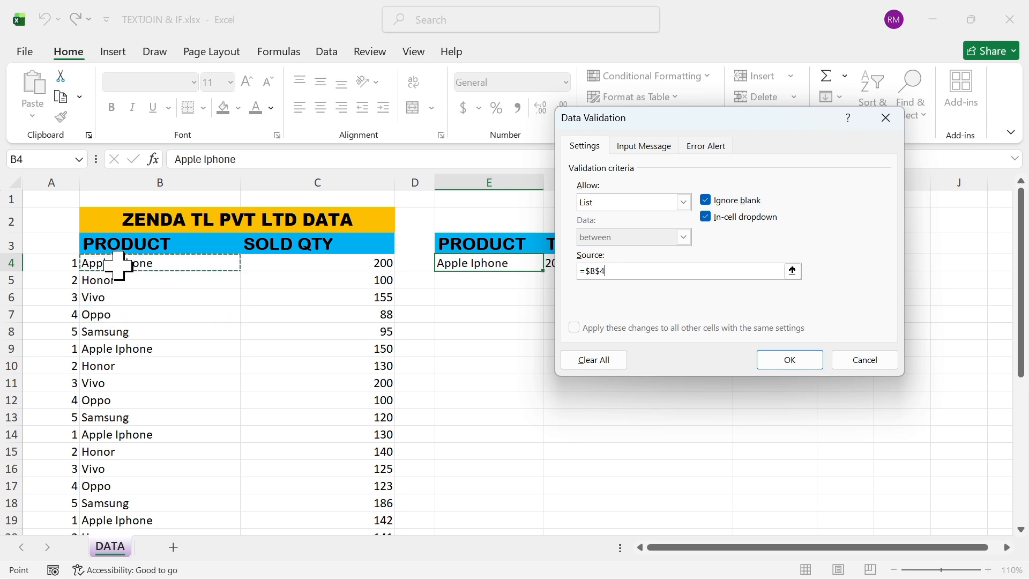
{"action": "left_click_drag", "start_coordinate": [118, 265], "coordinate": [115, 328]}
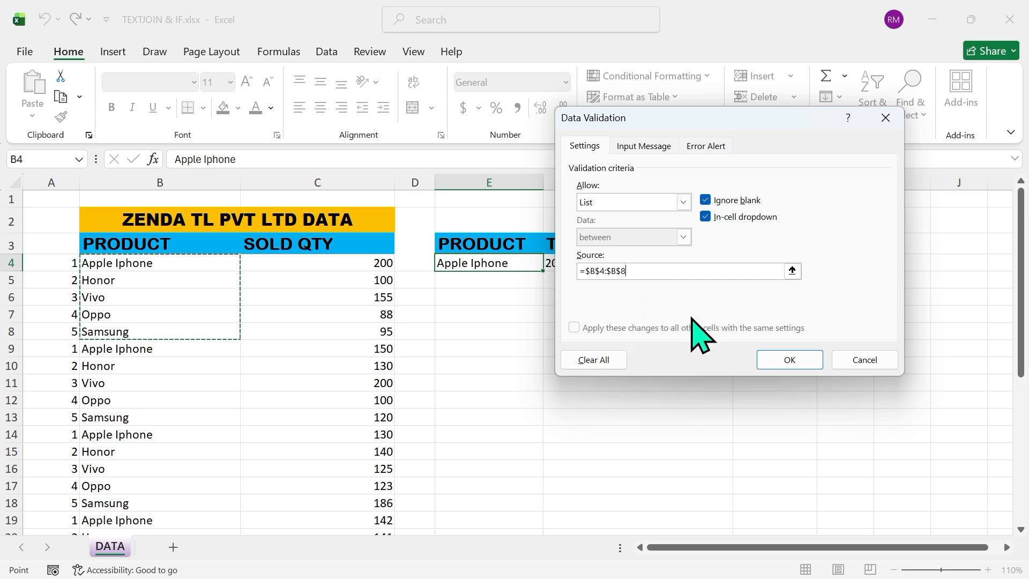
{"action": "left_click", "coordinate": [782, 362]}
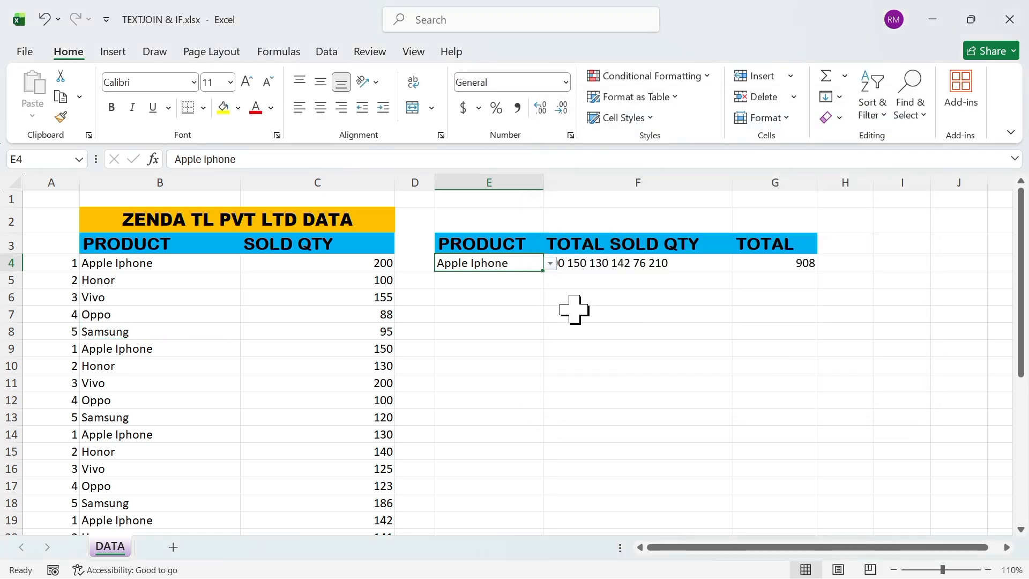
Choose Honor, Vivo, Oppo and Samsung in turn from the drop-down list in cell E4 to test the lookup
{"action": "left_click", "coordinate": [551, 263]}
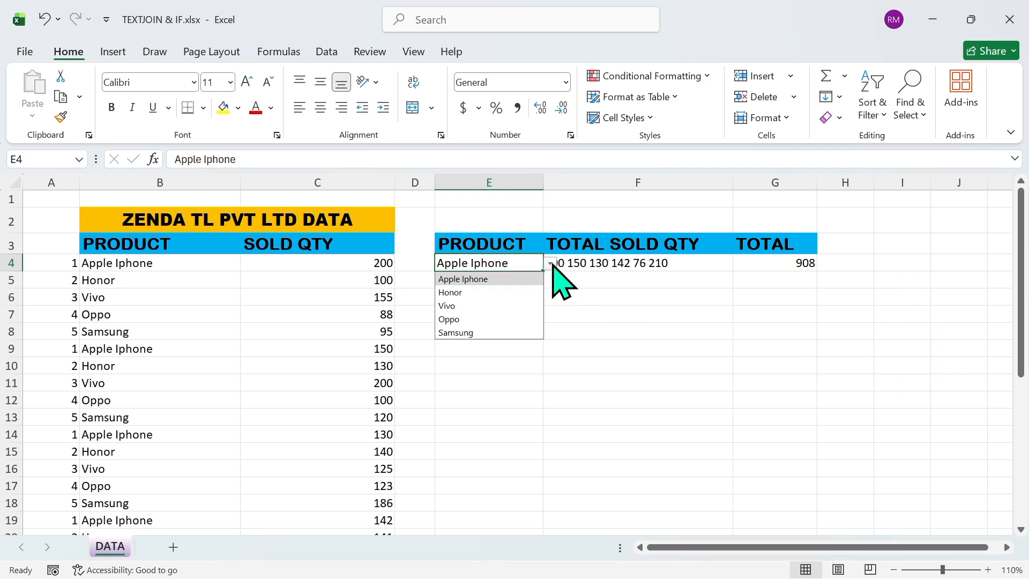
{"action": "left_click", "coordinate": [475, 293]}
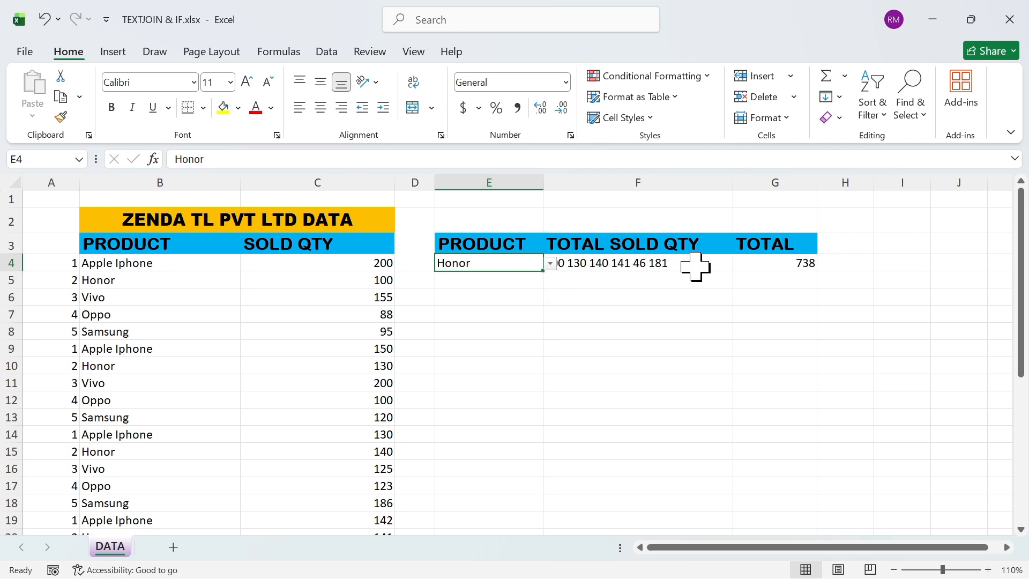
{"action": "left_click", "coordinate": [550, 263]}
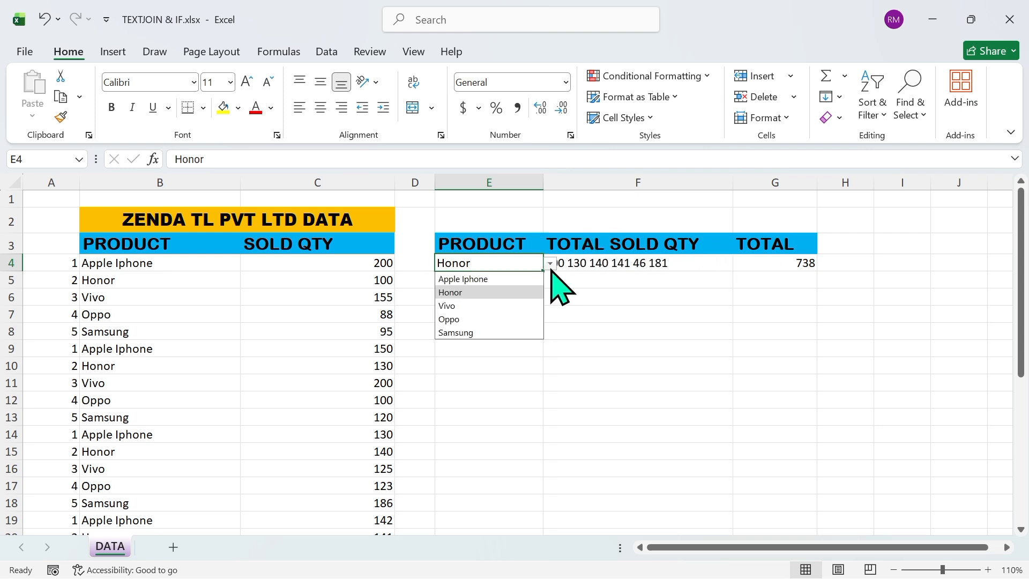
{"action": "left_click", "coordinate": [476, 305]}
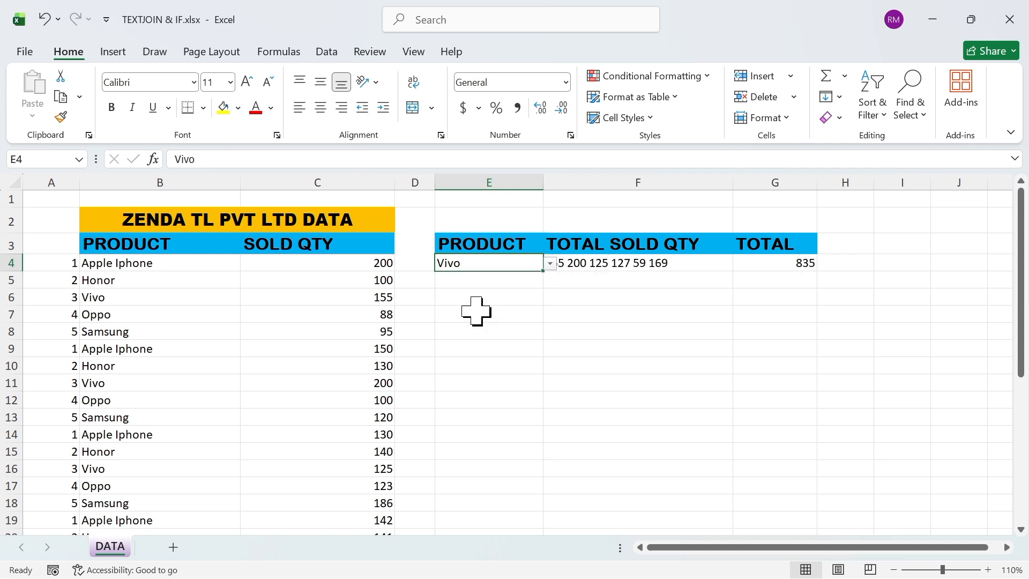
{"action": "left_click", "coordinate": [551, 264]}
{"action": "left_click", "coordinate": [476, 318]}
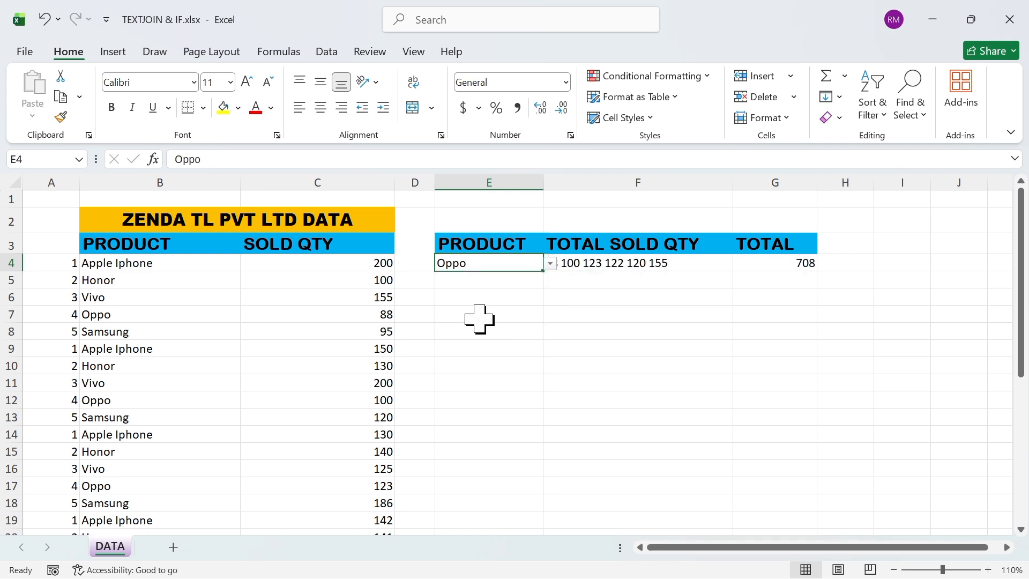
{"action": "left_click", "coordinate": [552, 263]}
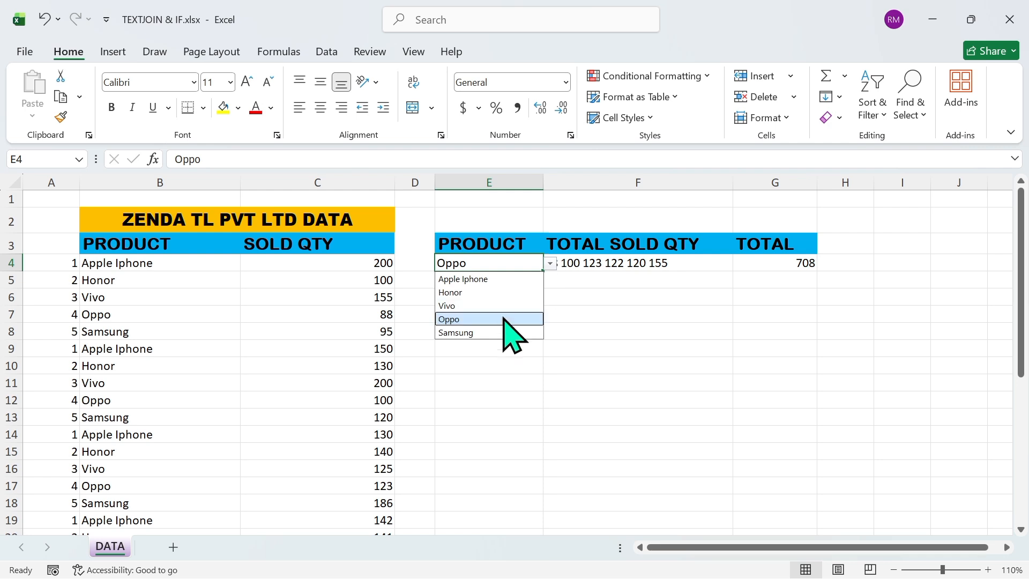
{"action": "left_click", "coordinate": [471, 333]}
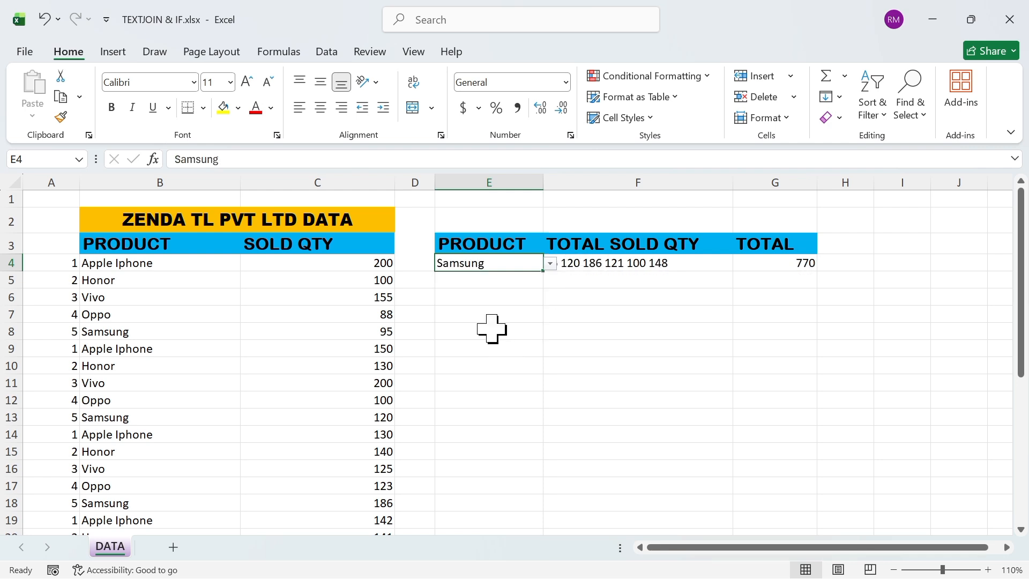